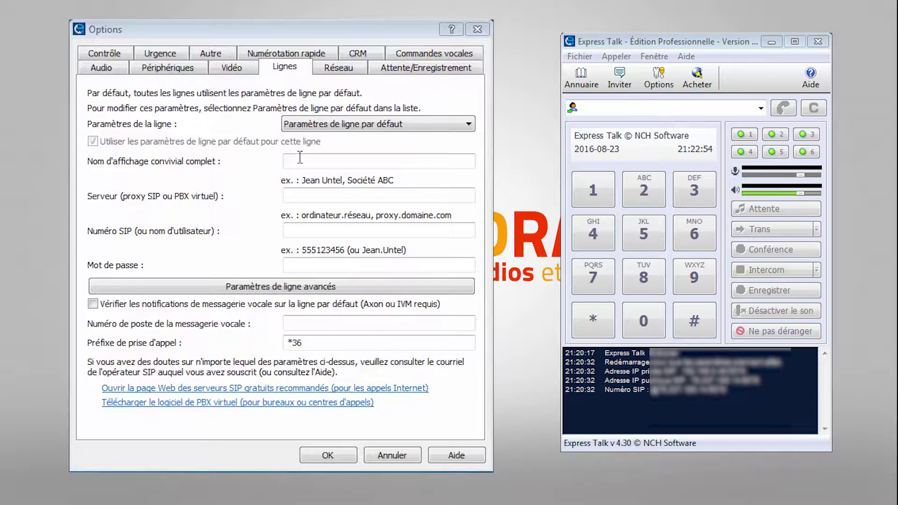
# - Set the default line's full display name to 2000 and its SIP server to sip.soundradio.fr
pyautogui.click(335, 162)
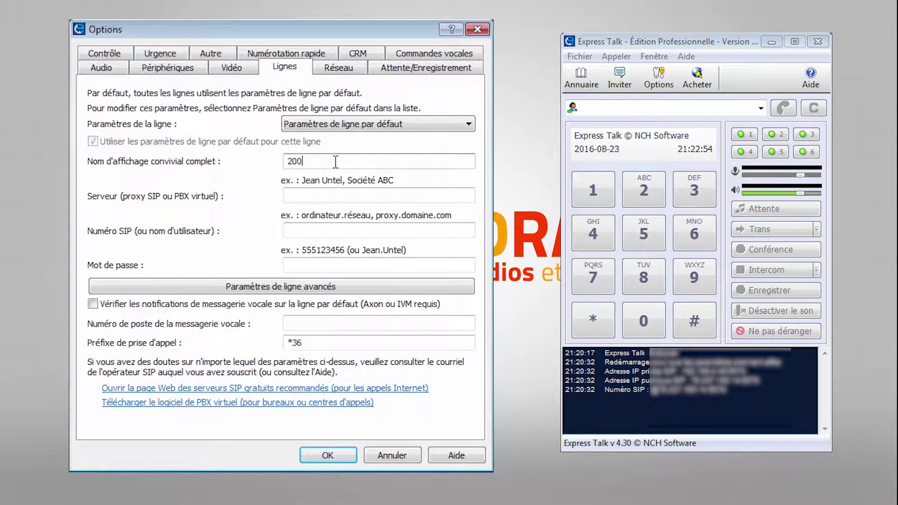
pyautogui.moveTo(316, 160); pyautogui.dragTo(269, 159)
pyautogui.click(304, 163)
pyautogui.click(306, 196)
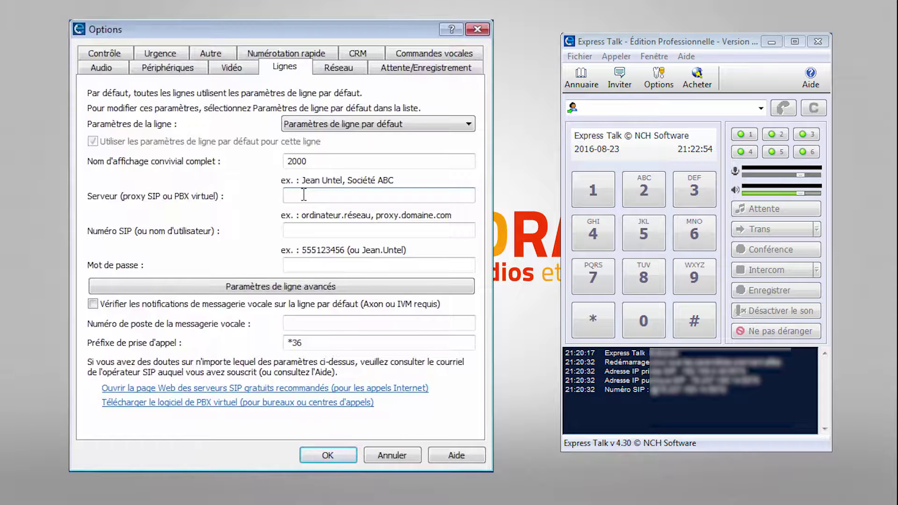
pyautogui.write('.squnra')
pyautogui.write('radio.fr')
# - Enter 2000 as the default line's SIP number, fill in the line password, and save the line settings
pyautogui.press('Tab')
pyautogui.write('2000')
pyautogui.press('Tab')
pyautogui.write('2')
pyautogui.press('BackSpace')
pyautogui.write('••••••••••')
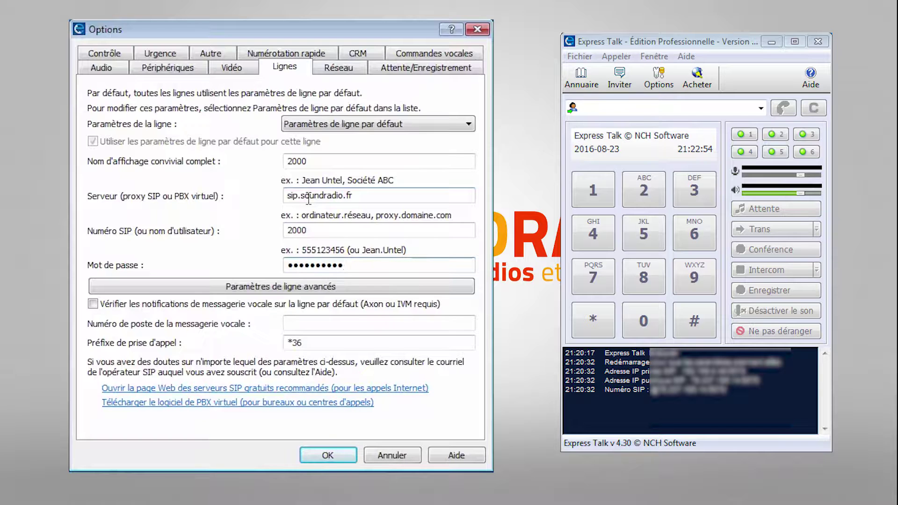
pyautogui.click(340, 453)
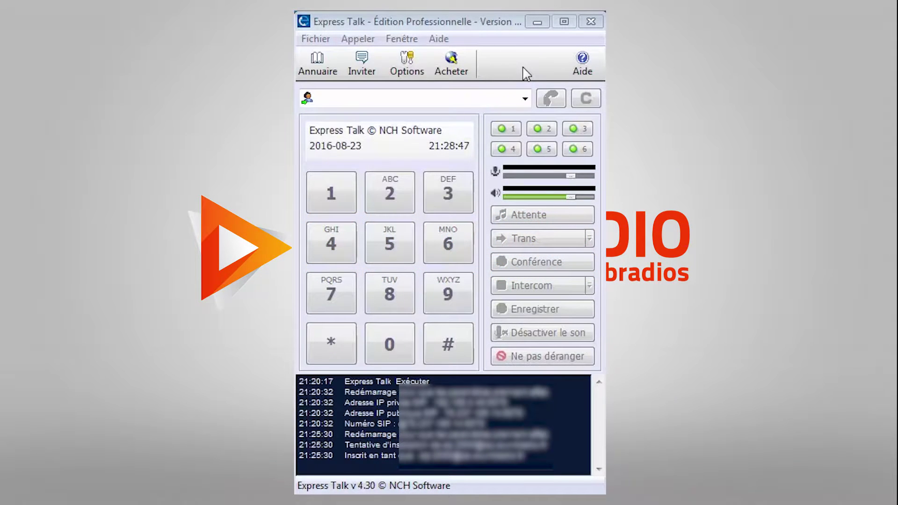
# - Check the registration entry in the status log and review the available file, call, window and help commands
pyautogui.click(422, 459)
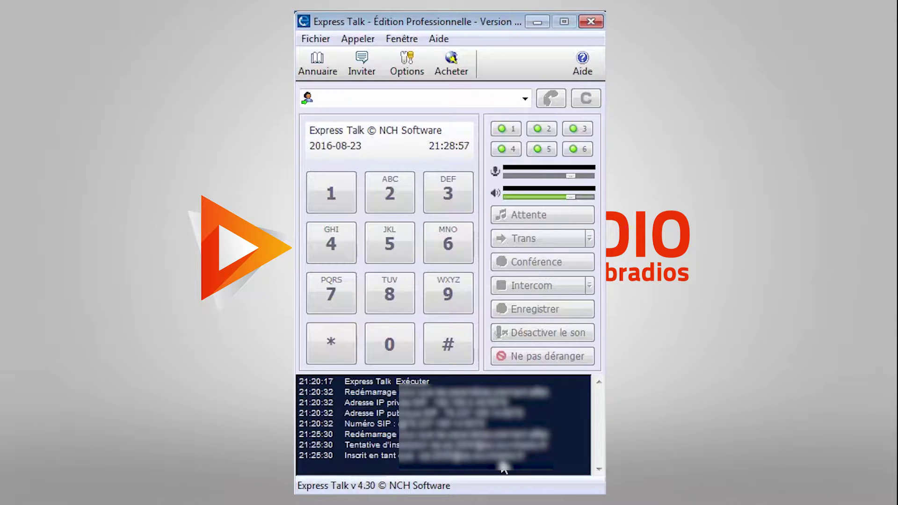
pyautogui.click(317, 40)
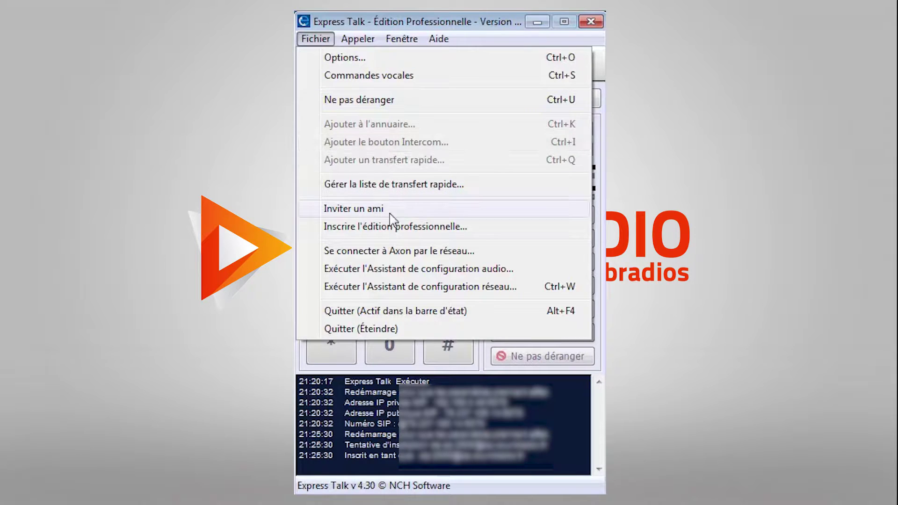
pyautogui.moveTo(358, 39)
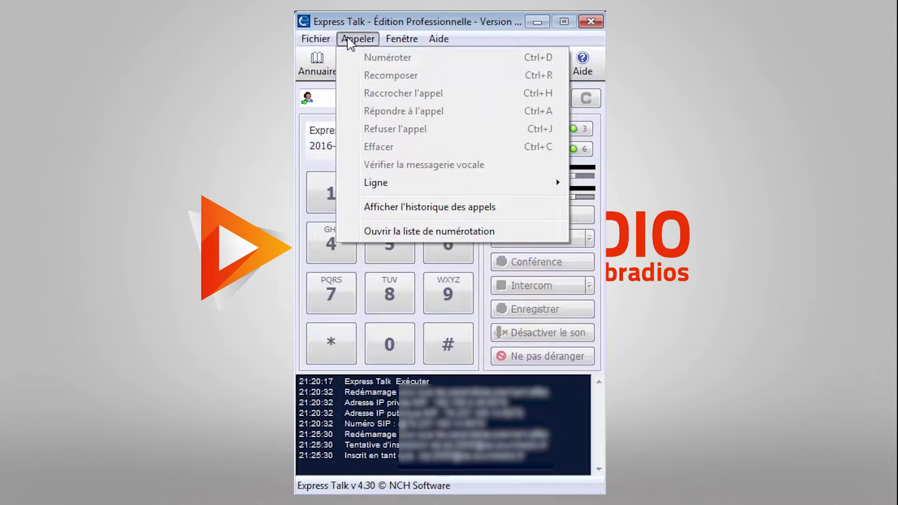
pyautogui.moveTo(405, 192)
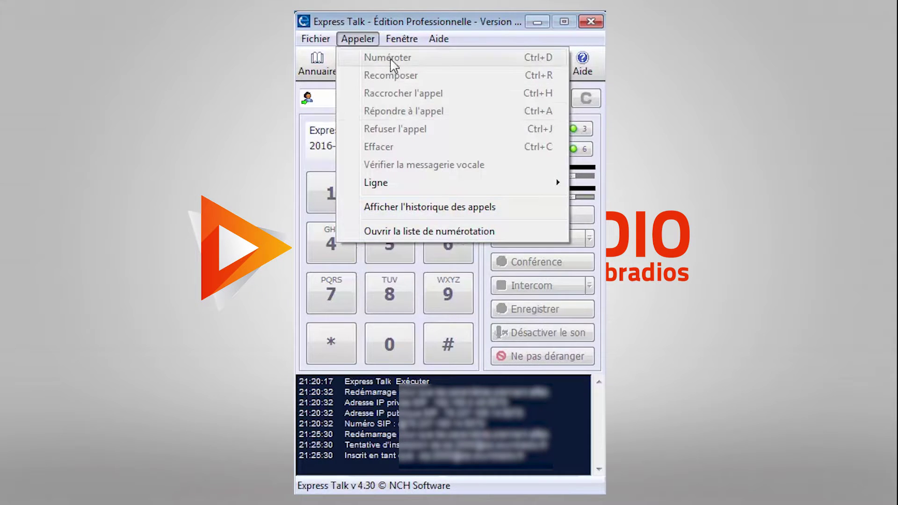
pyautogui.moveTo(395, 42)
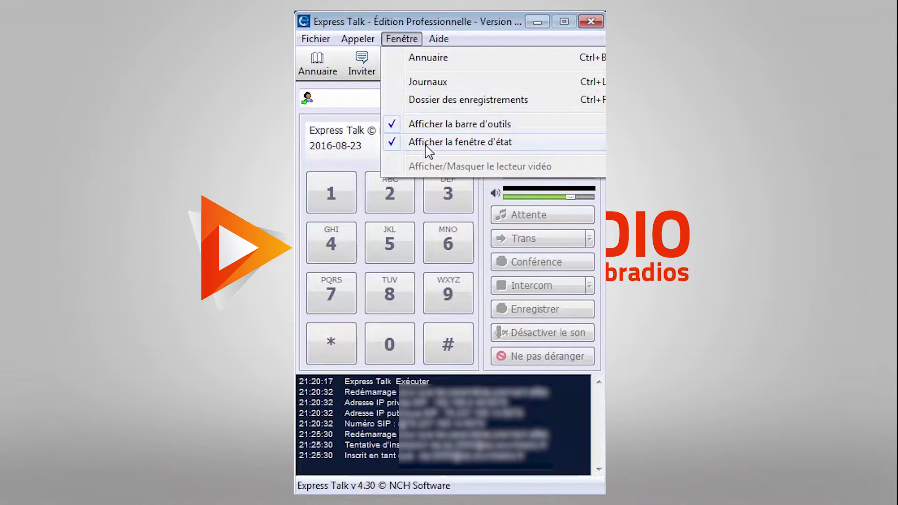
pyautogui.moveTo(438, 38)
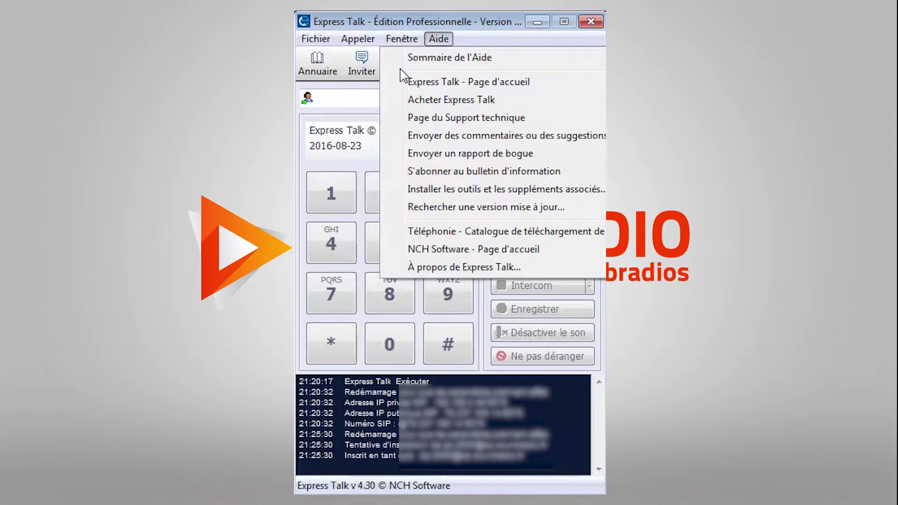
pyautogui.click(331, 125)
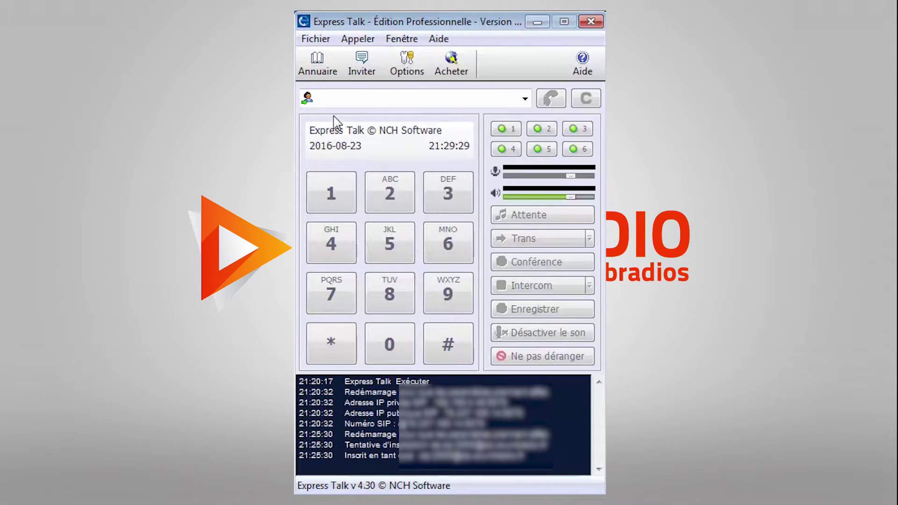
# - Review the audio, device, video, line, network and hold/recording settings in the program options
pyautogui.click(407, 61)
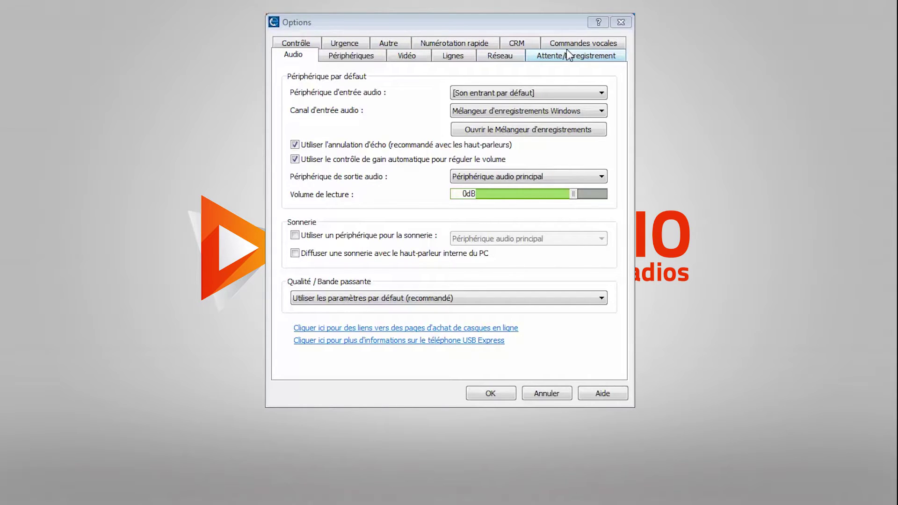
pyautogui.click(344, 59)
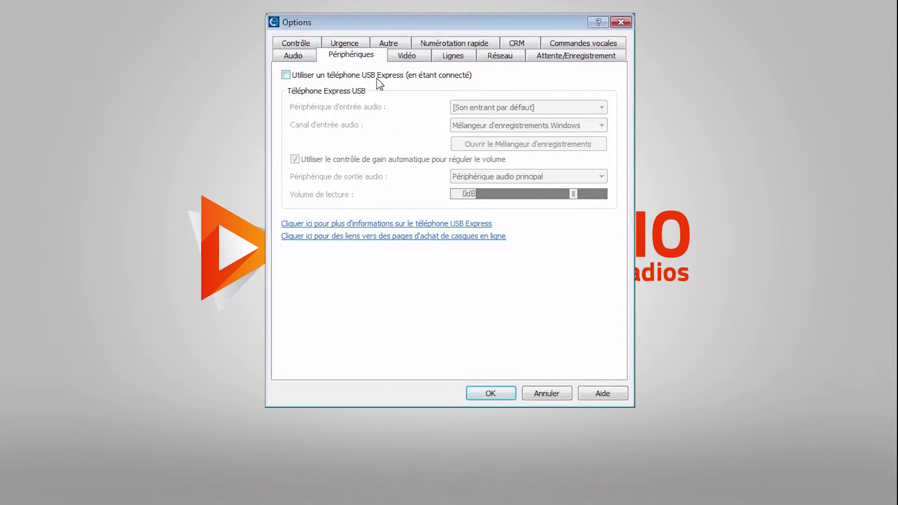
pyautogui.click(416, 62)
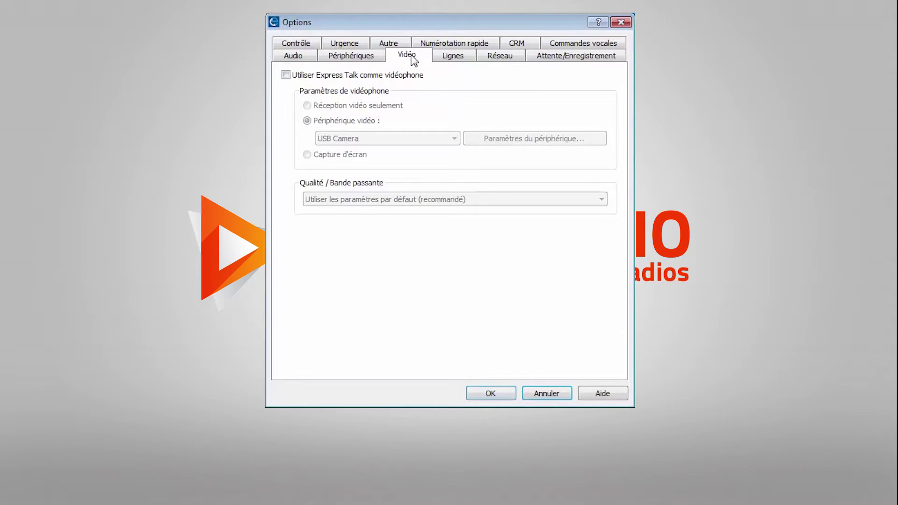
pyautogui.click(454, 59)
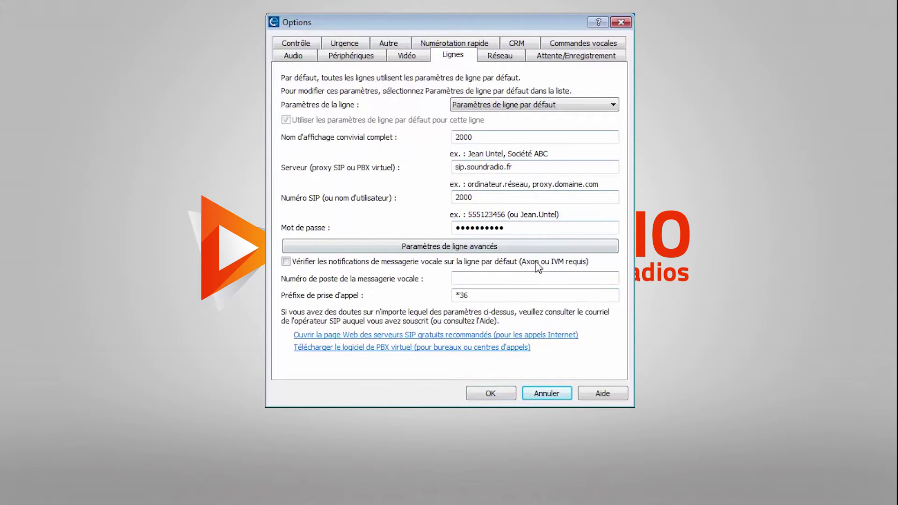
pyautogui.click(464, 107)
pyautogui.click(464, 108)
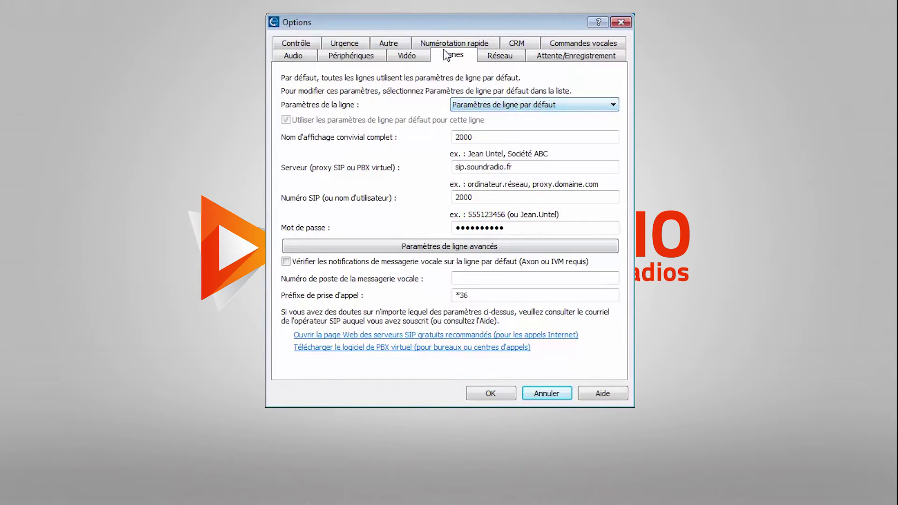
pyautogui.click(498, 56)
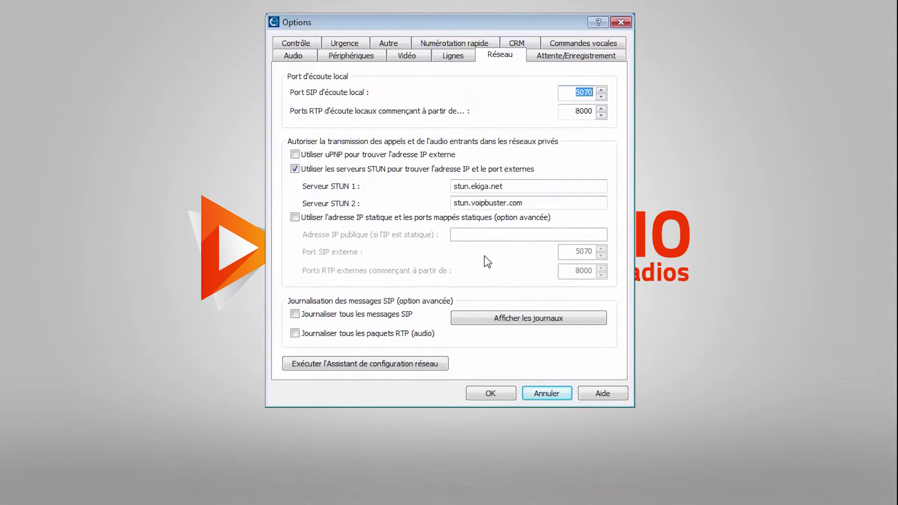
pyautogui.click(553, 58)
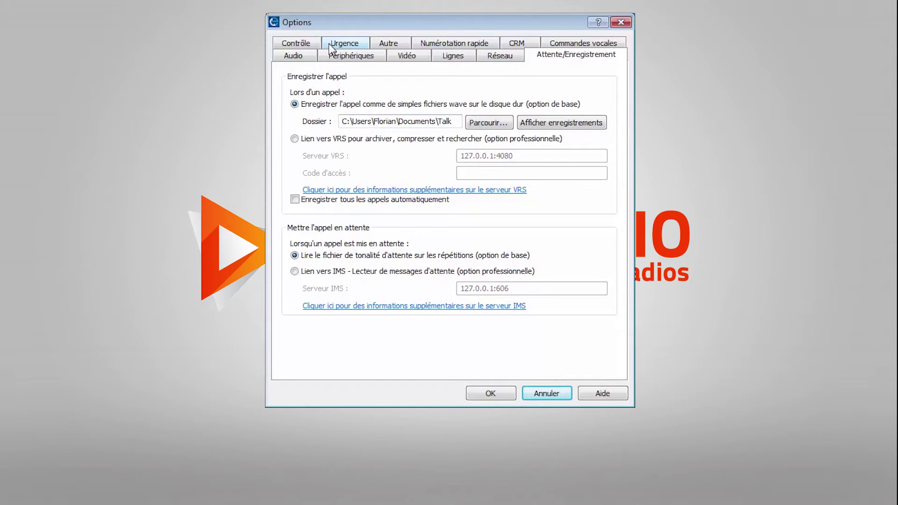
# - Examine which commands can be assigned to a new system-wide shortcut key, without adding one
pyautogui.click(299, 43)
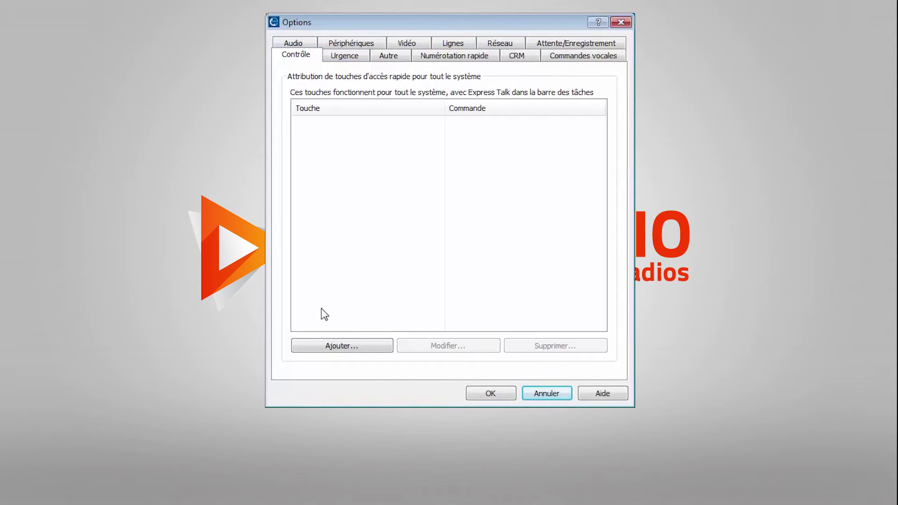
pyautogui.click(331, 345)
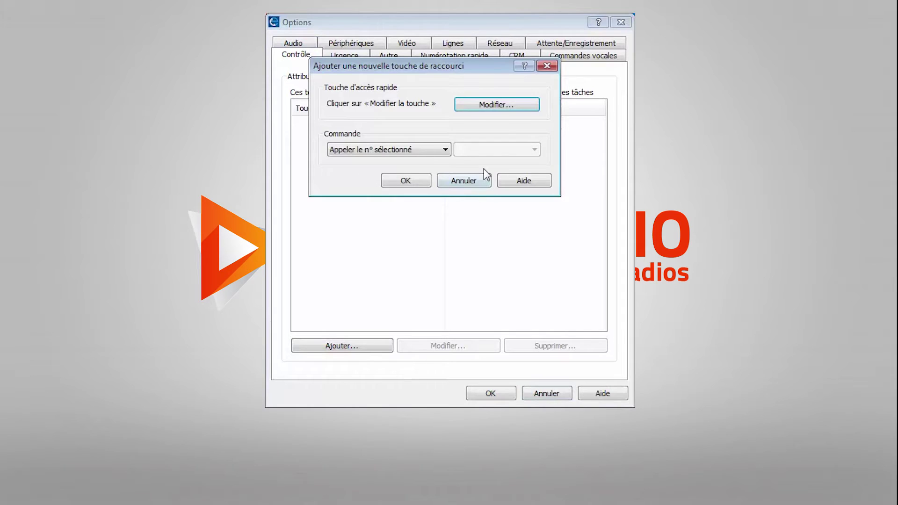
pyautogui.click(388, 149)
pyautogui.click(383, 150)
pyautogui.click(378, 150)
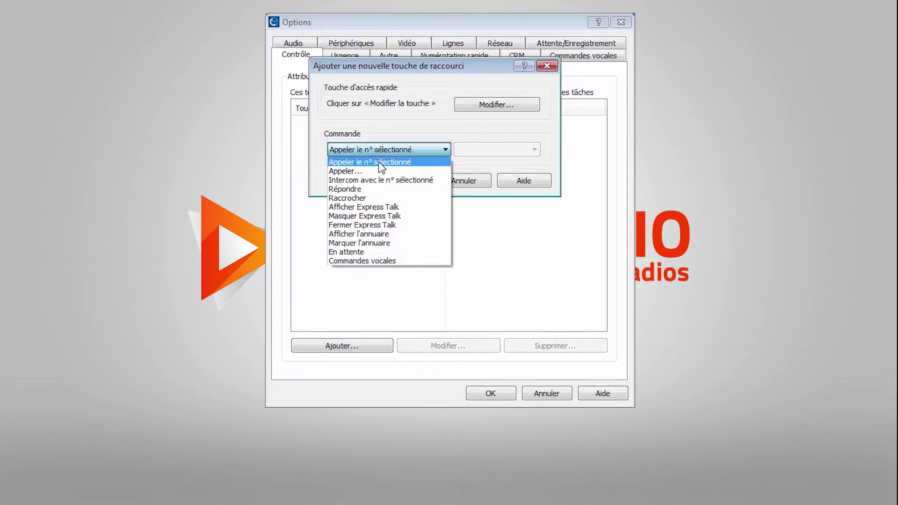
pyautogui.click(433, 126)
pyautogui.click(471, 184)
# - Review the emergency number rerouting settings, the miscellaneous settings and the choices for changing the Appel ringtone
pyautogui.click(357, 57)
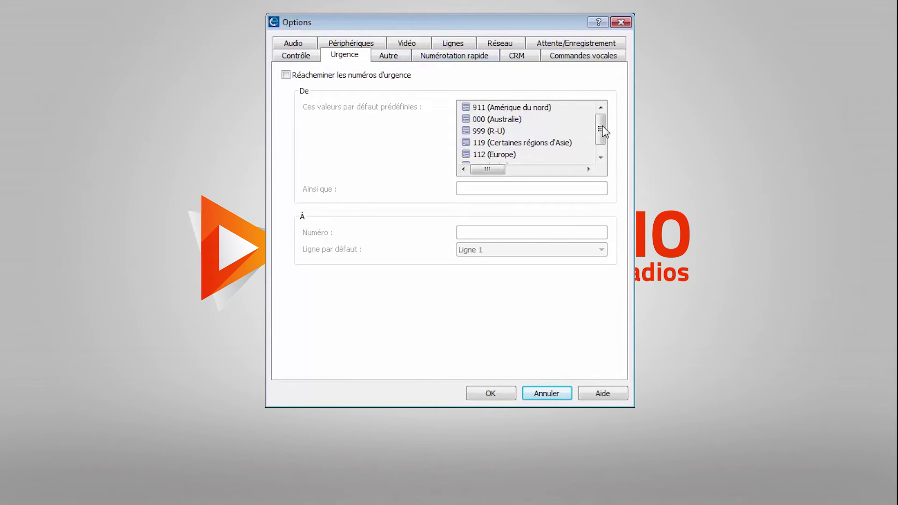
pyautogui.click(394, 57)
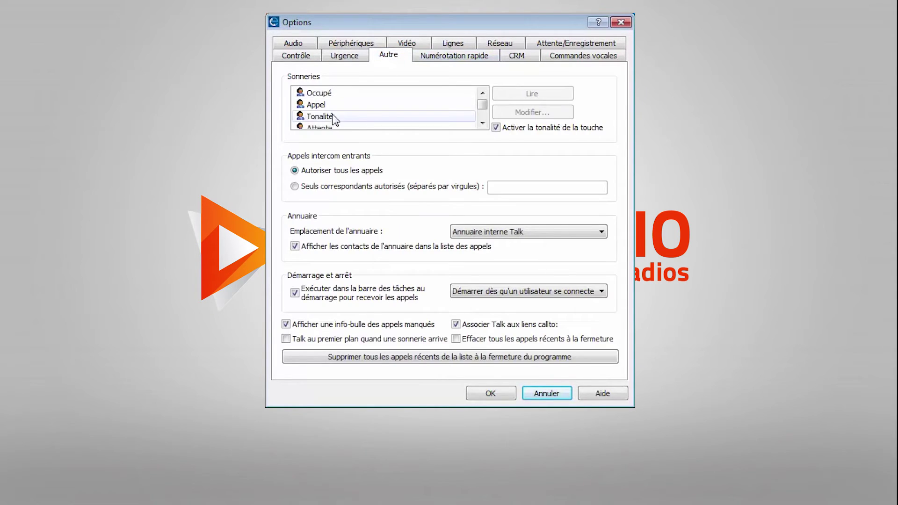
pyautogui.scroll(-5, 482, 111)
pyautogui.scroll(3, 482, 112)
pyautogui.scroll(3, 482, 110)
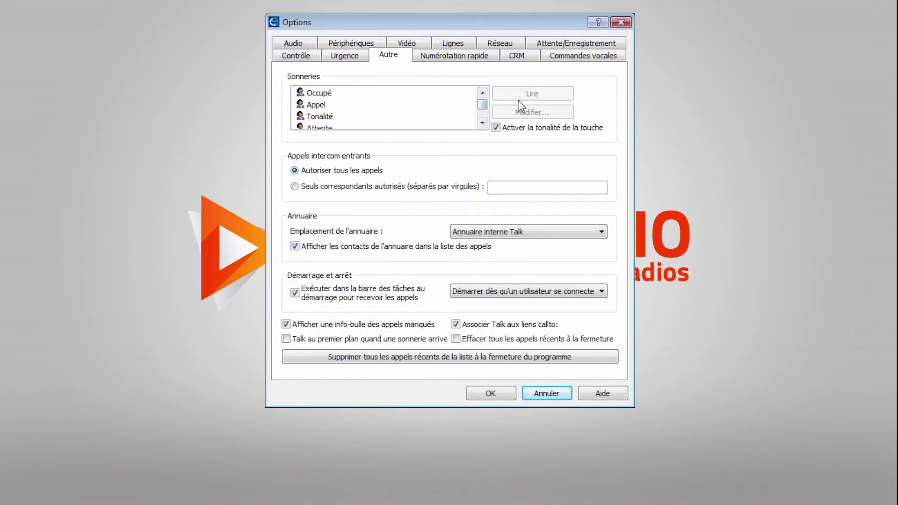
pyautogui.click(369, 106)
pyautogui.click(545, 112)
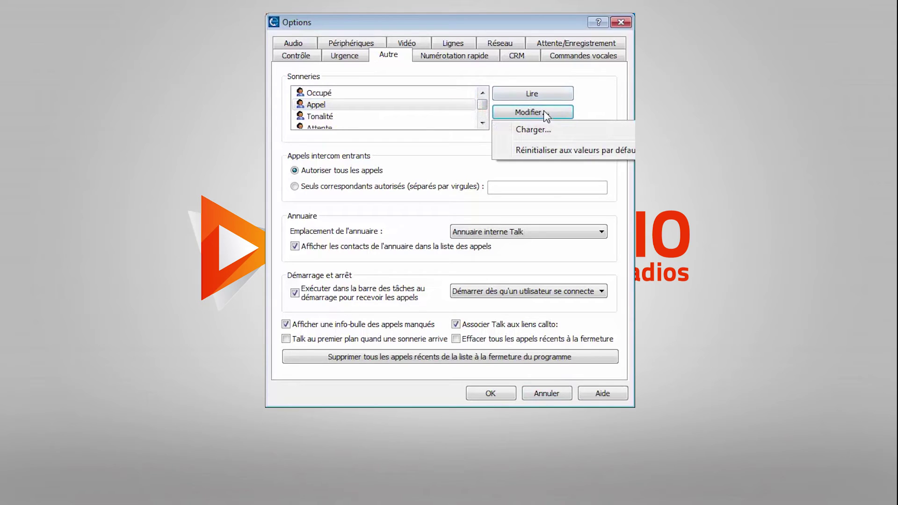
pyautogui.click(510, 83)
# - Review the speed dial, CRM command and voice command settings
pyautogui.click(453, 55)
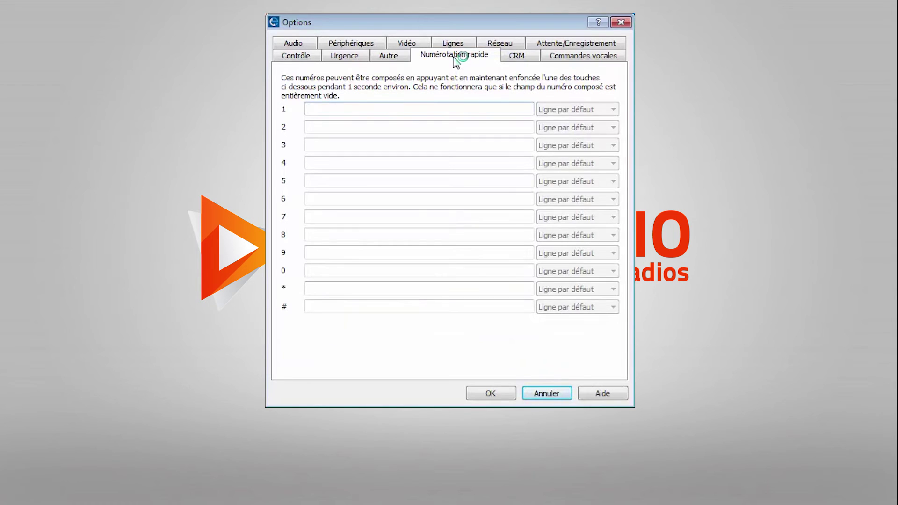
pyautogui.click(527, 57)
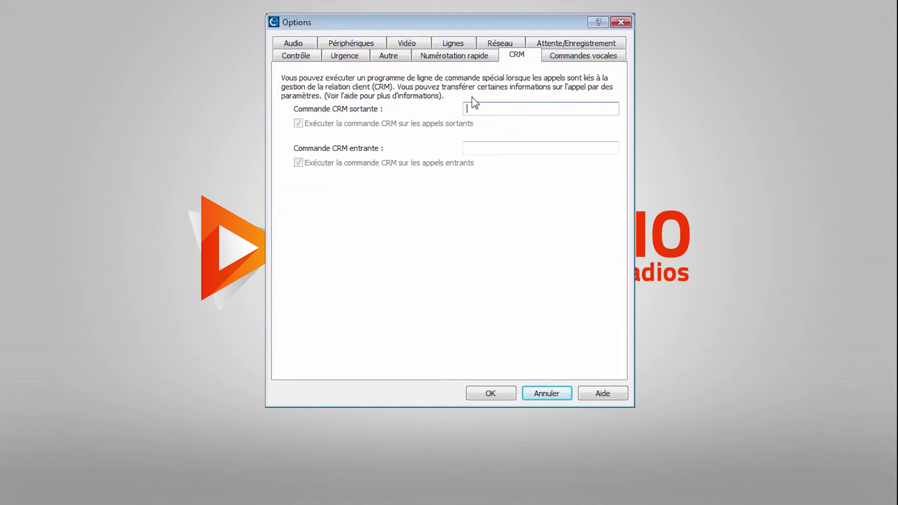
pyautogui.click(583, 55)
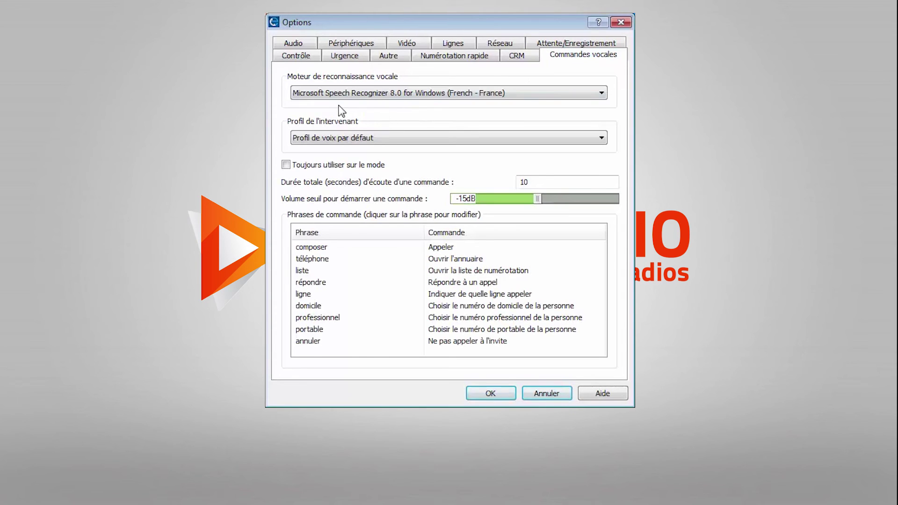